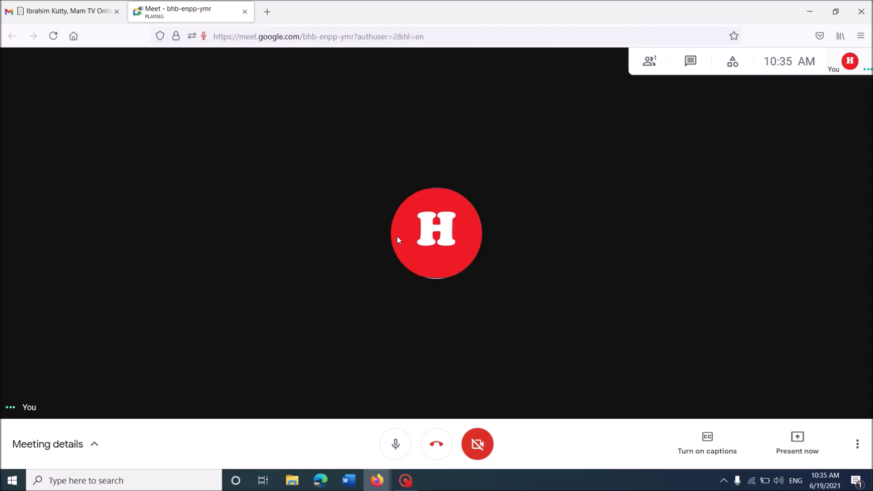
# Step: Search Windows for 'voice recorder' and pick the Voice Recorder best match
pyautogui.click(109, 480)
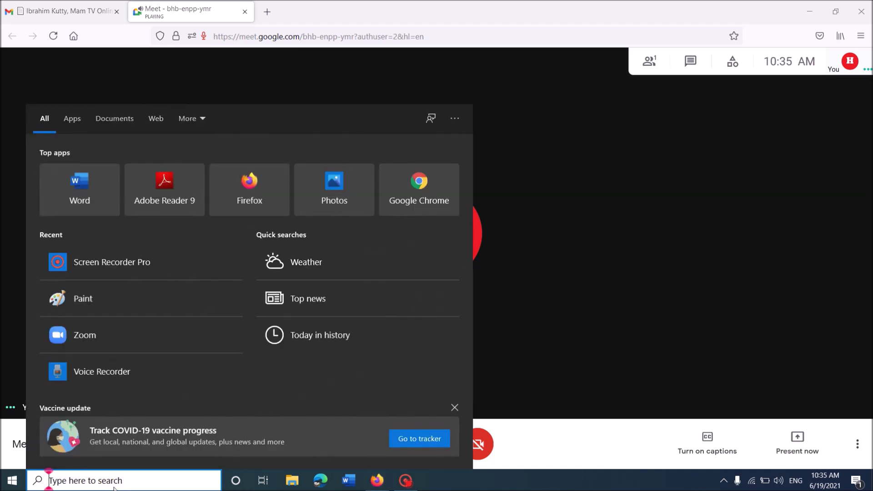
pyautogui.write('voic')
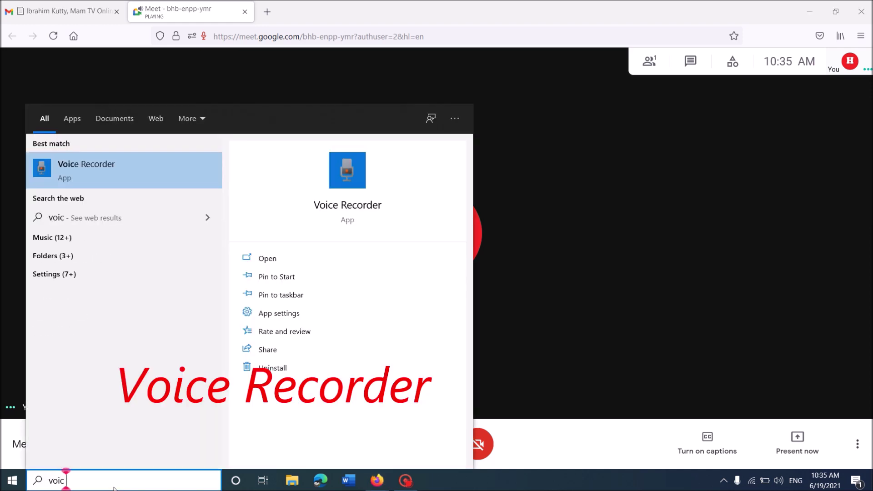
pyautogui.write('e')
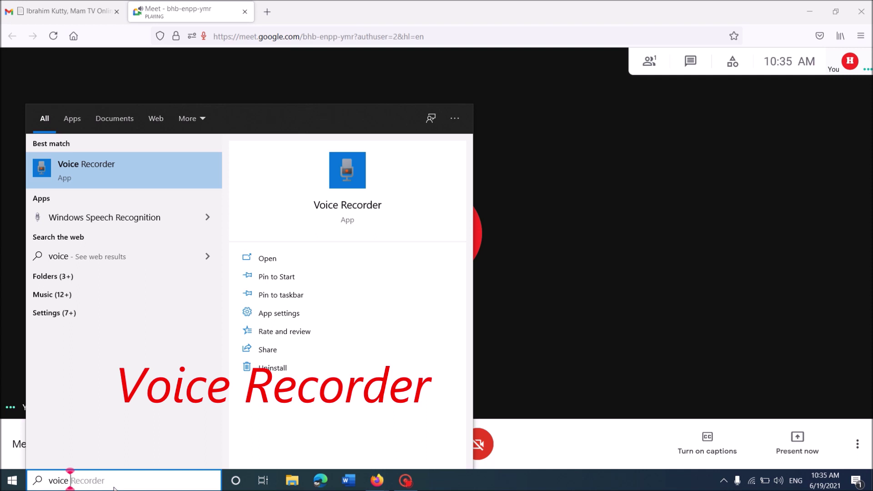
pyautogui.write(' recorder')
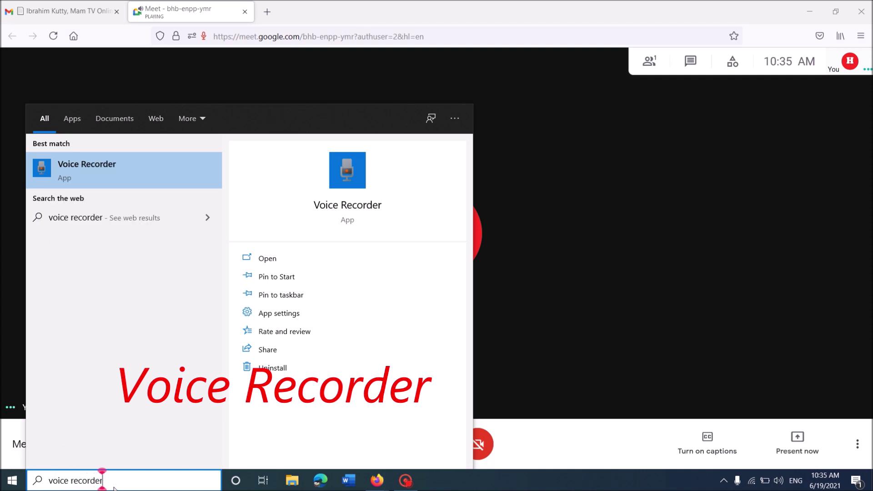
pyautogui.click(129, 174)
# Step: Launch Voice Recorder, nudge its window higher, start recording, and minimize it
pyautogui.click(130, 175)
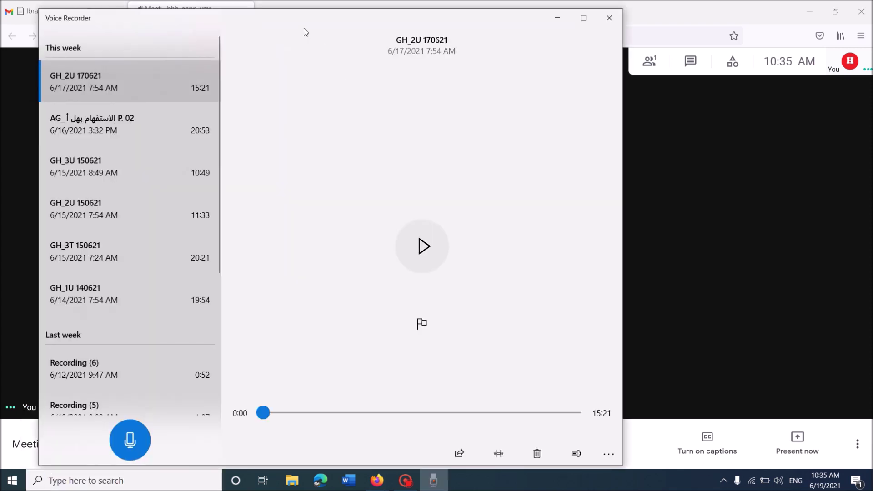
pyautogui.moveTo(371, 33); pyautogui.dragTo(348, 25)
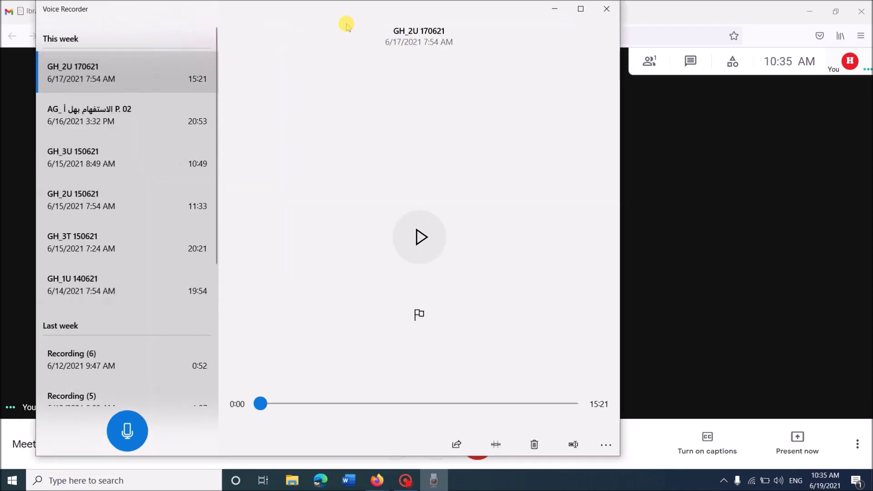
pyautogui.click(131, 440)
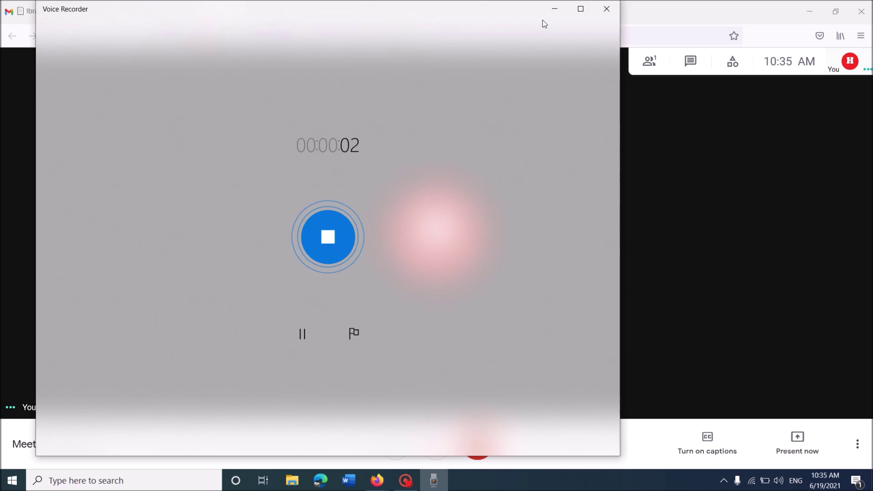
pyautogui.click(552, 9)
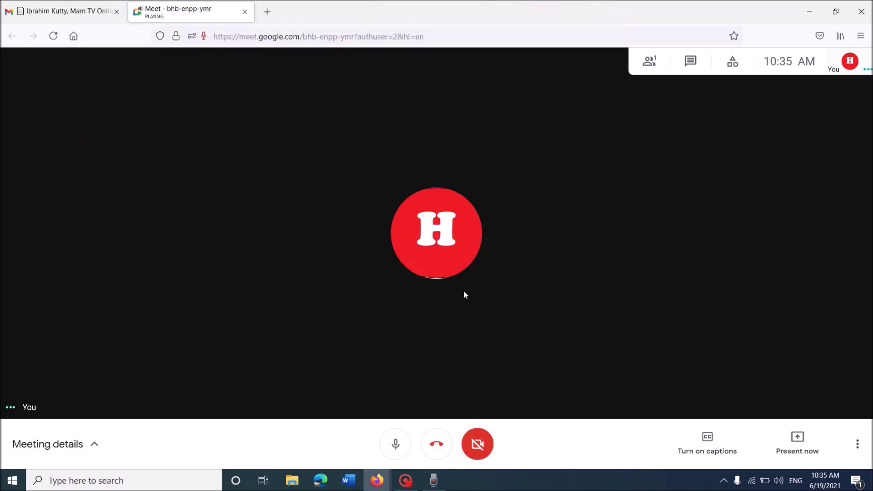
# Step: Let the Meet call play while about 30 seconds of audio are recorded
pyautogui.click(412, 245)
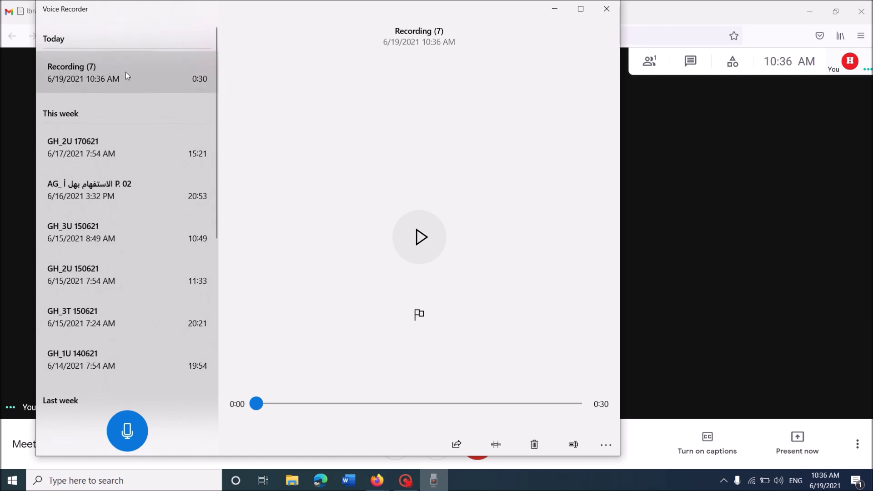
# Step: Rename the 30-second clip Recording (7) to 'New Lecturer'
pyautogui.rightClick(89, 78)
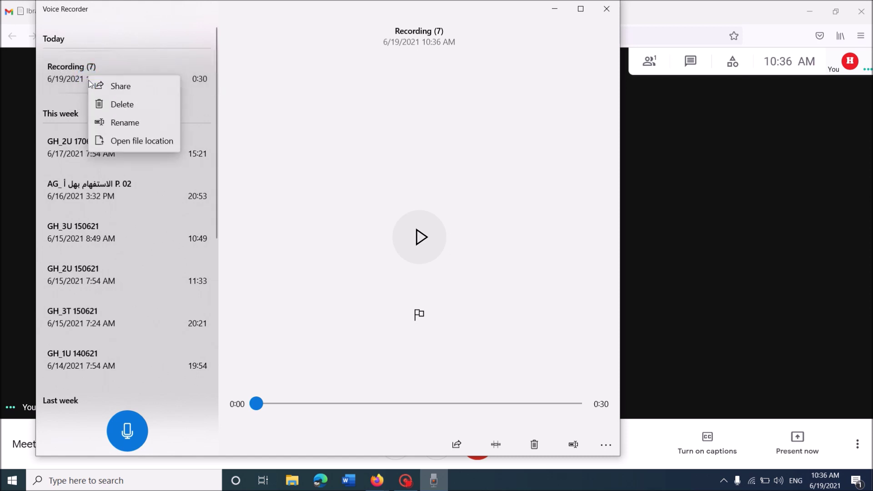
pyautogui.click(123, 124)
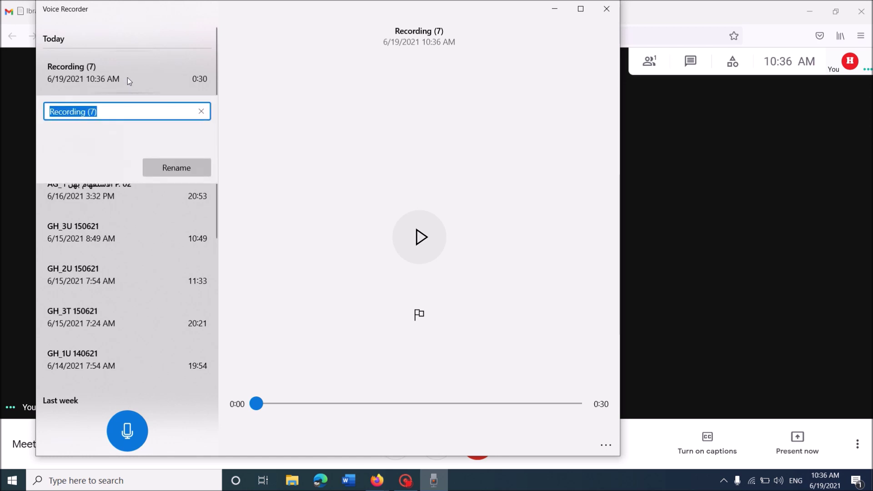
pyautogui.write('Ne')
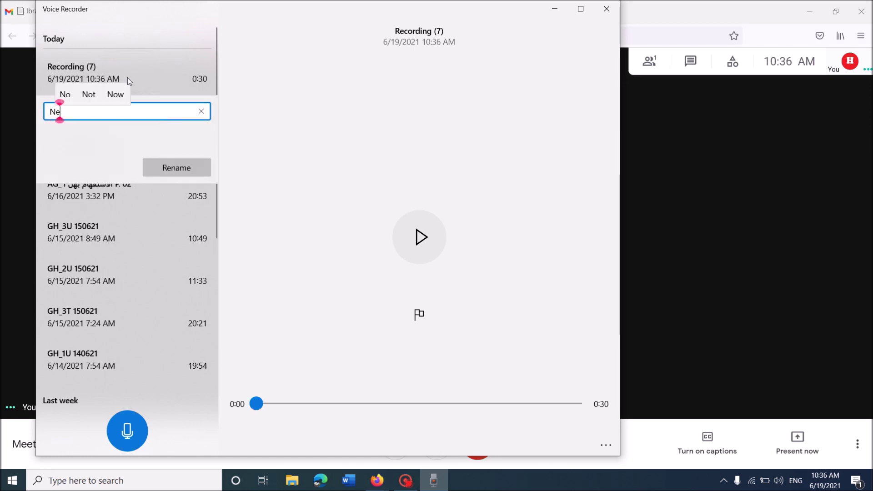
pyautogui.write('w Lecturer')
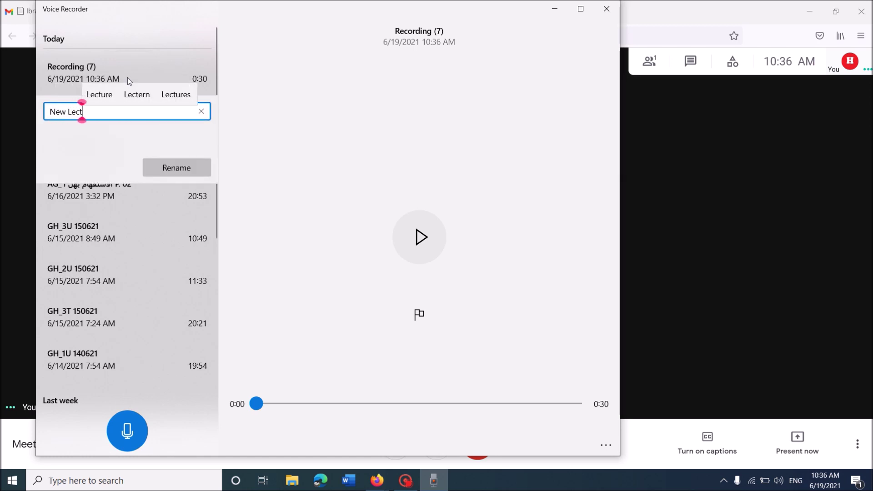
pyautogui.press('Return')
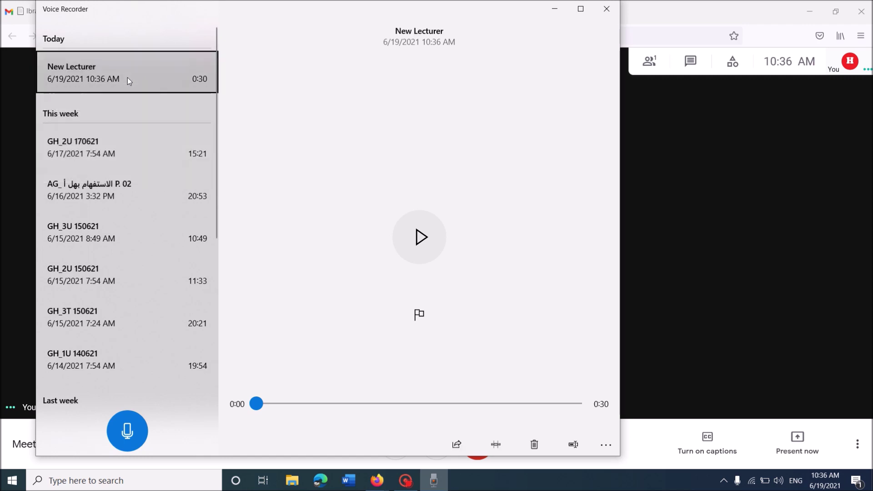
pyautogui.rightClick(117, 71)
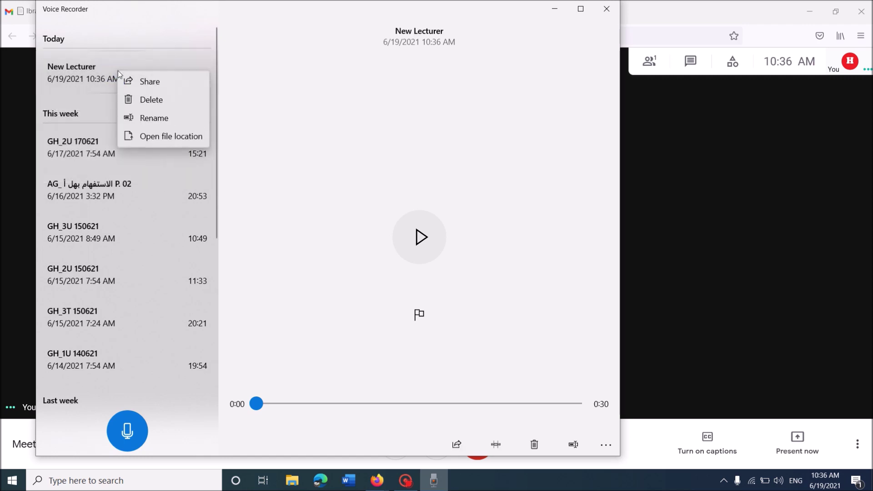
# Step: Show New Lecturer in Sound recordings, then close File Explorer and Voice Recorder
pyautogui.click(171, 138)
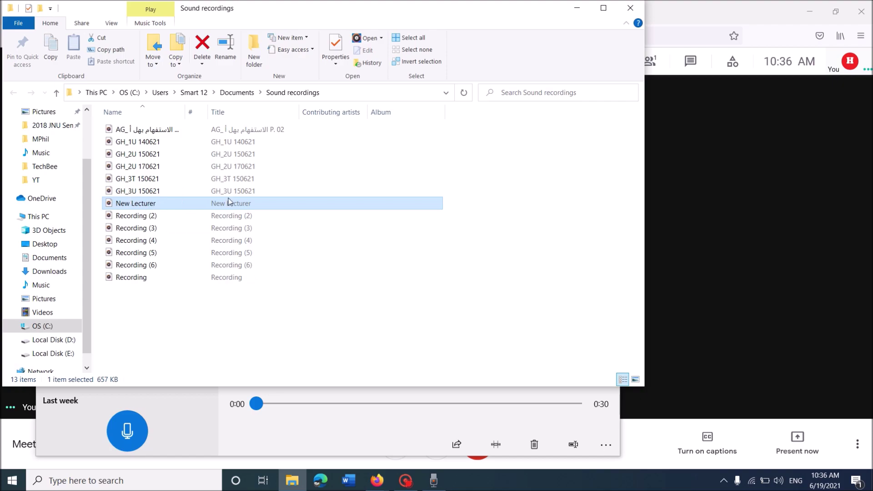
pyautogui.click(631, 7)
pyautogui.click(611, 8)
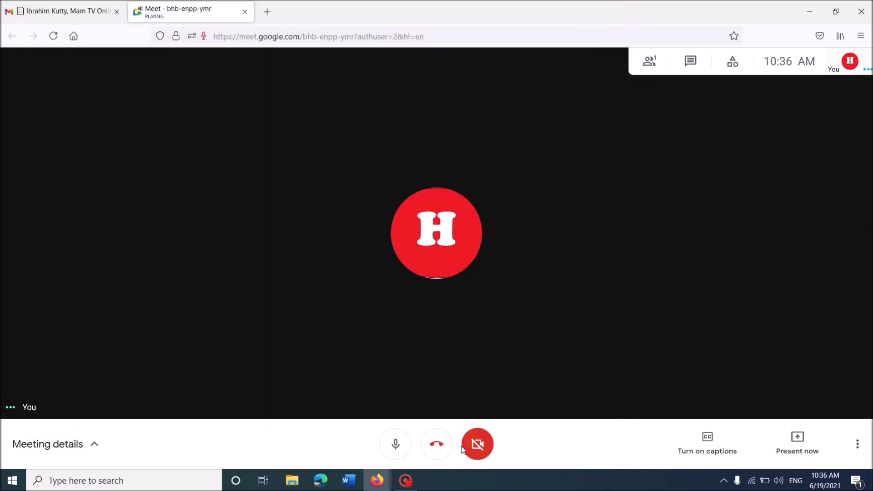